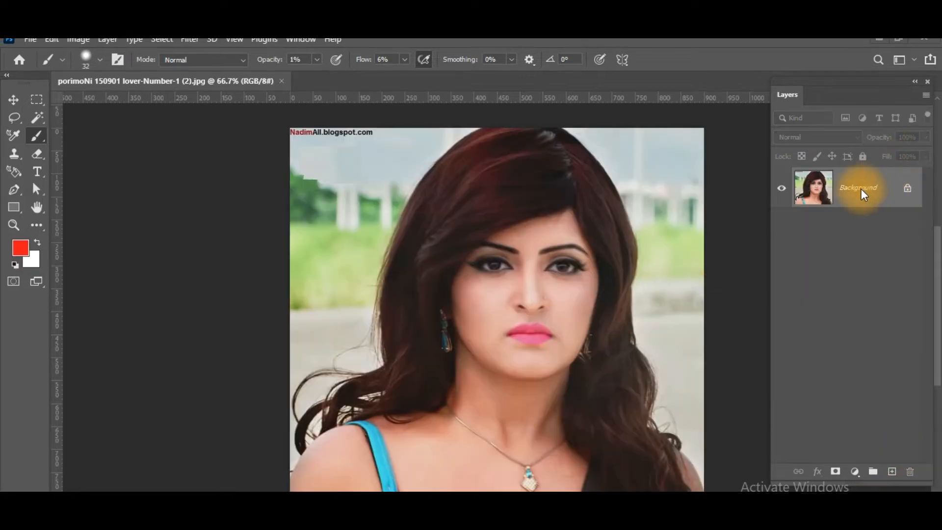
Duplicate the Background layer as Background copy in the same document
right_click(858, 189)
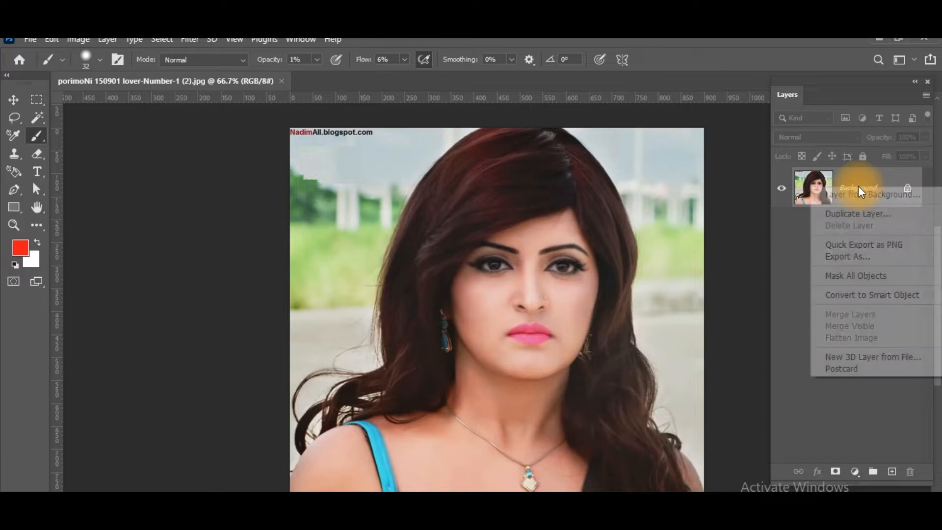
left_click(856, 214)
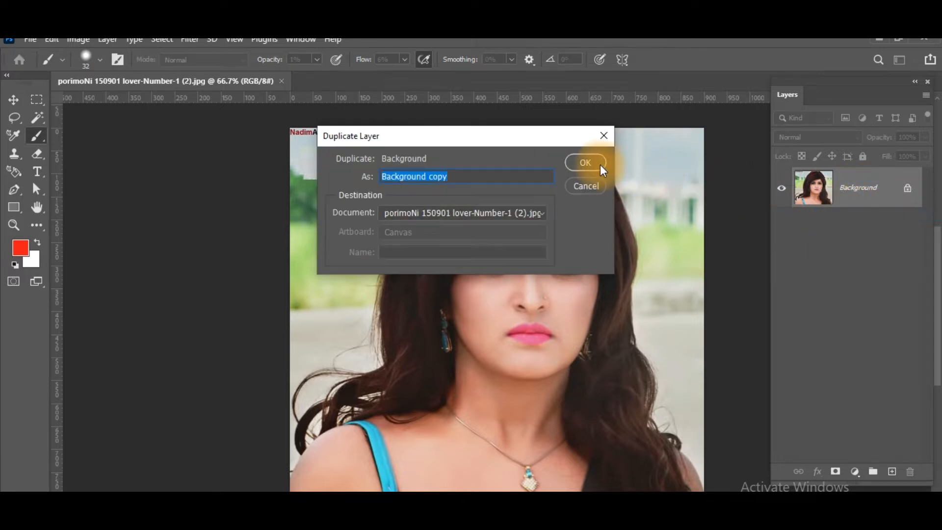
left_click(600, 164)
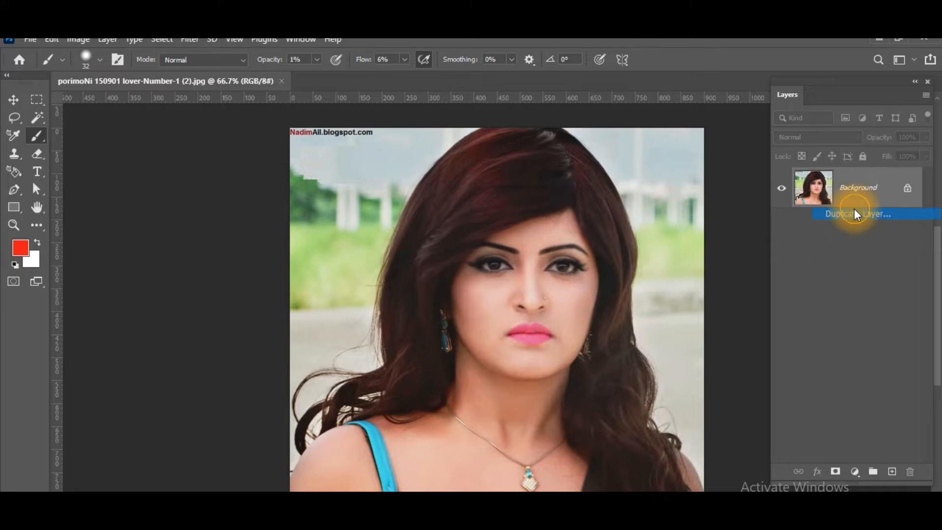
left_click(856, 214)
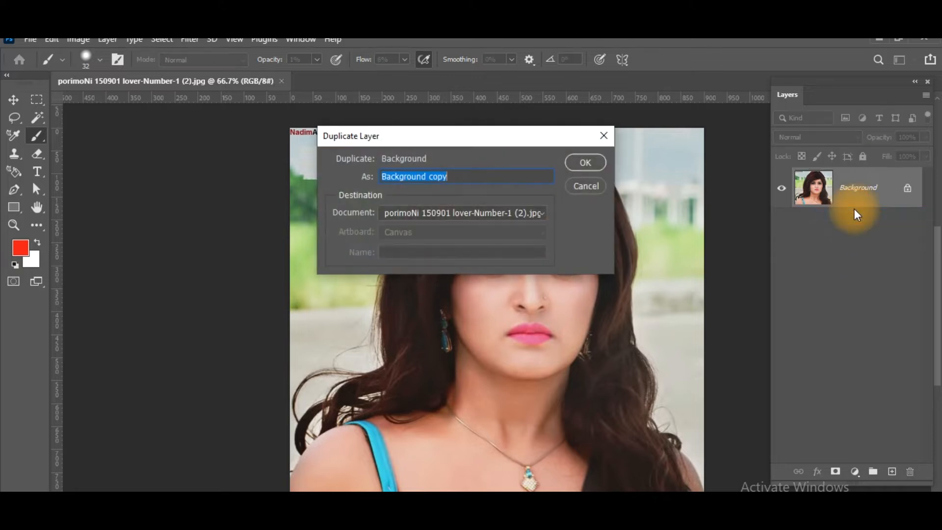
left_click(598, 164)
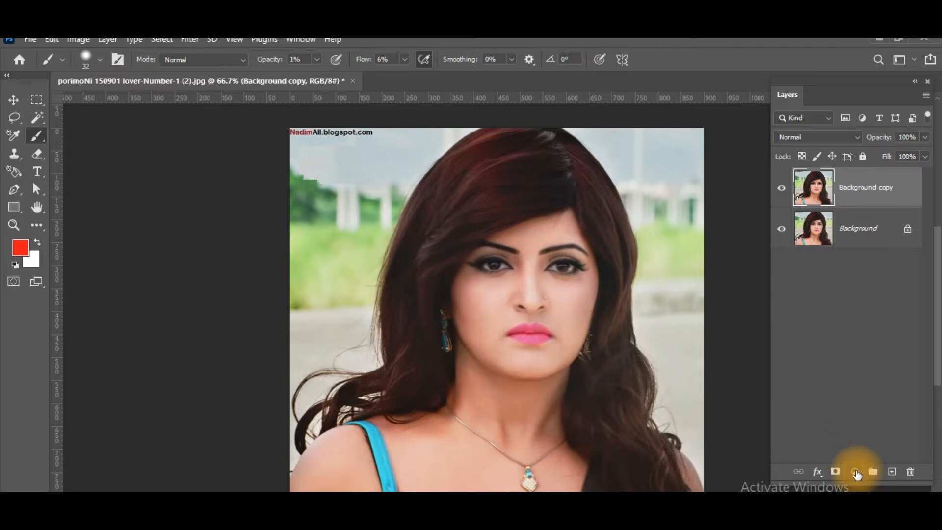
Add a Hue/Saturation adjustment layer above Background copy with Saturation set to -100
left_click(854, 471)
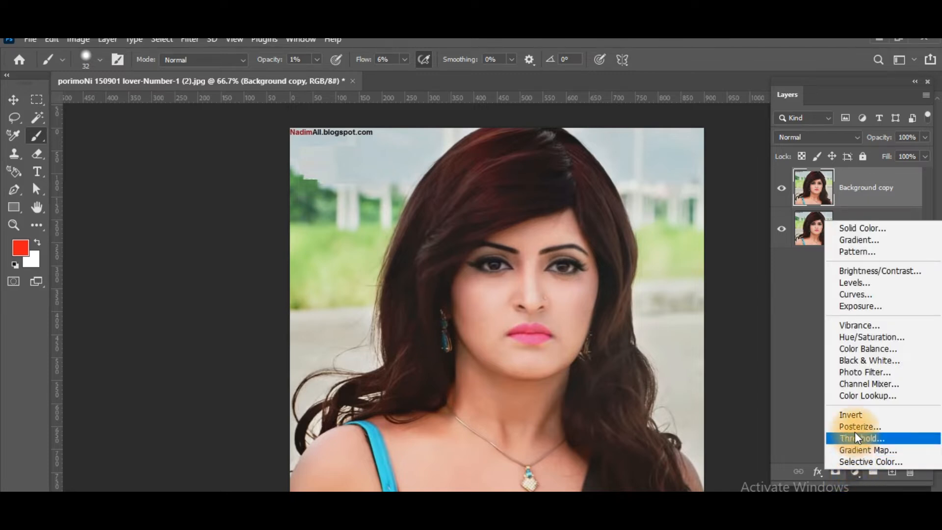
left_click(854, 338)
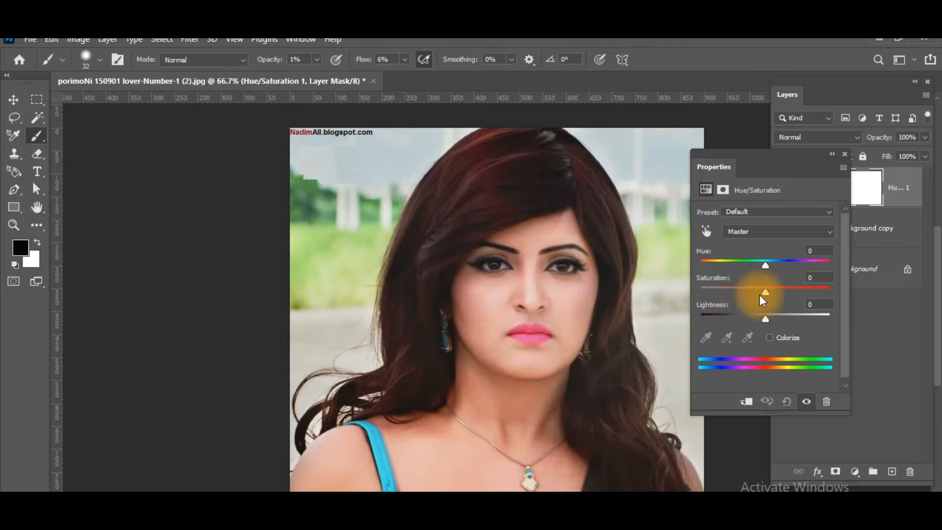
left_click_drag(761, 295, 691, 295)
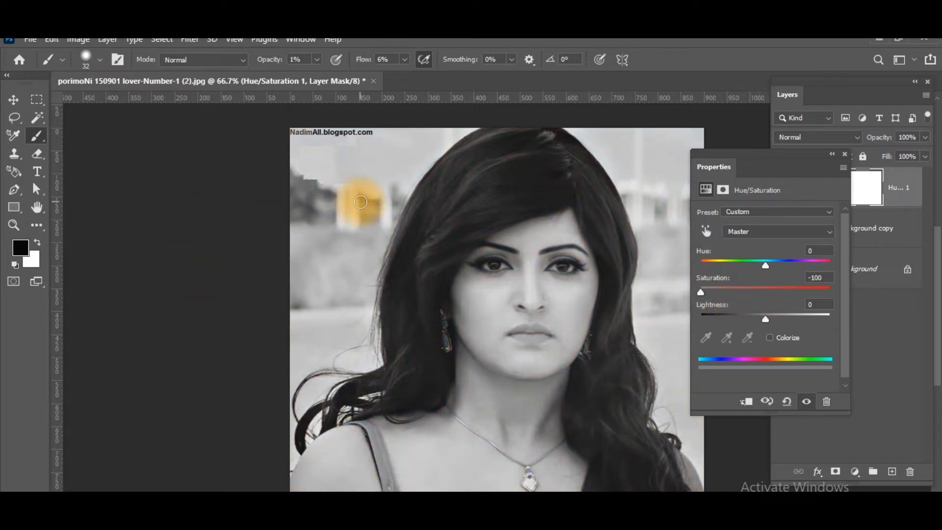
left_click(845, 155)
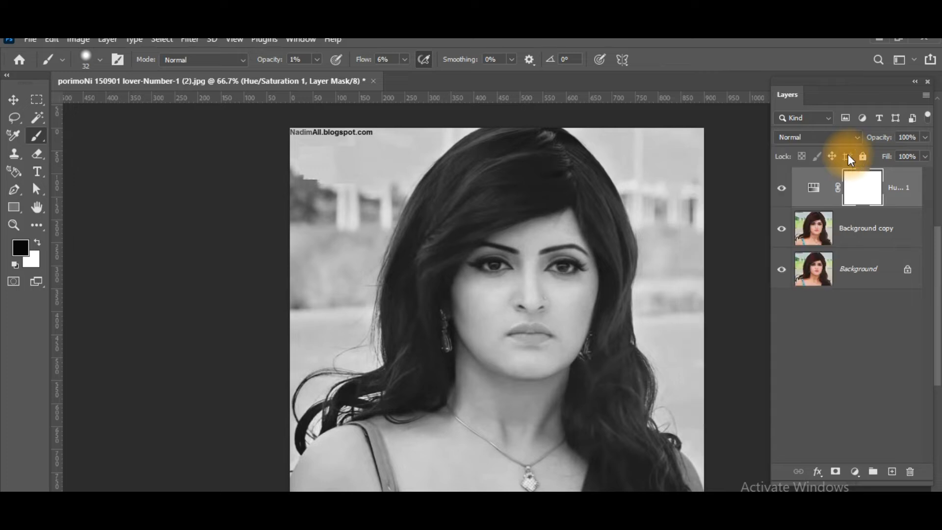
Set the Background copy layer's blend mode to Color Dodge and invert the layer's colors
left_click(850, 237)
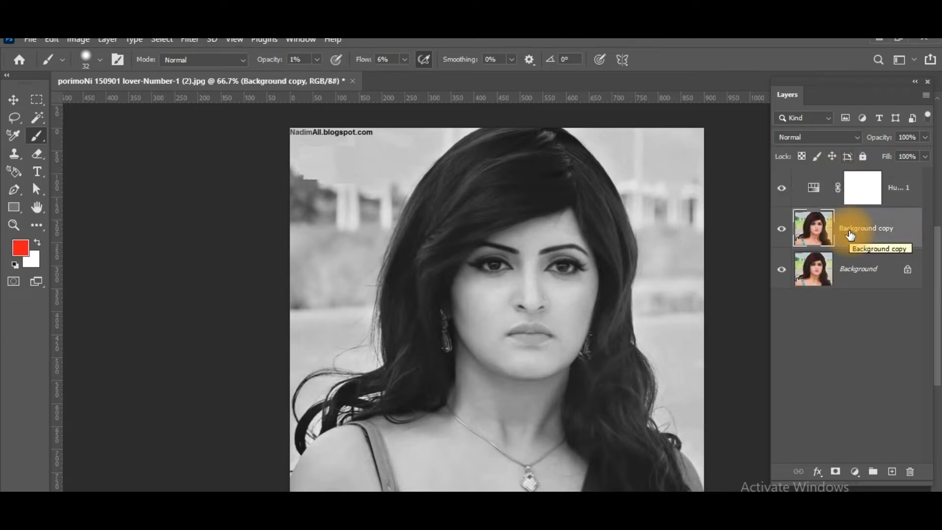
left_click(850, 137)
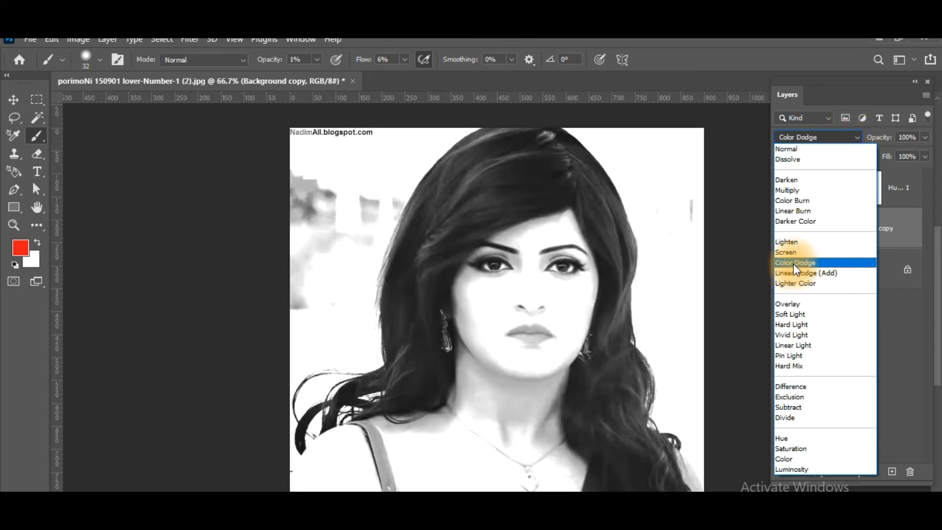
left_click(793, 264)
left_click(801, 268)
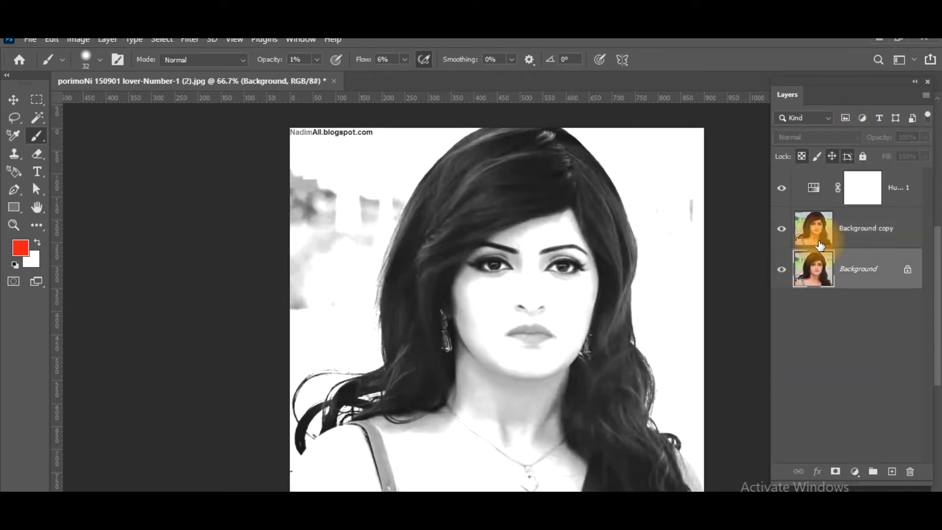
left_click(832, 234)
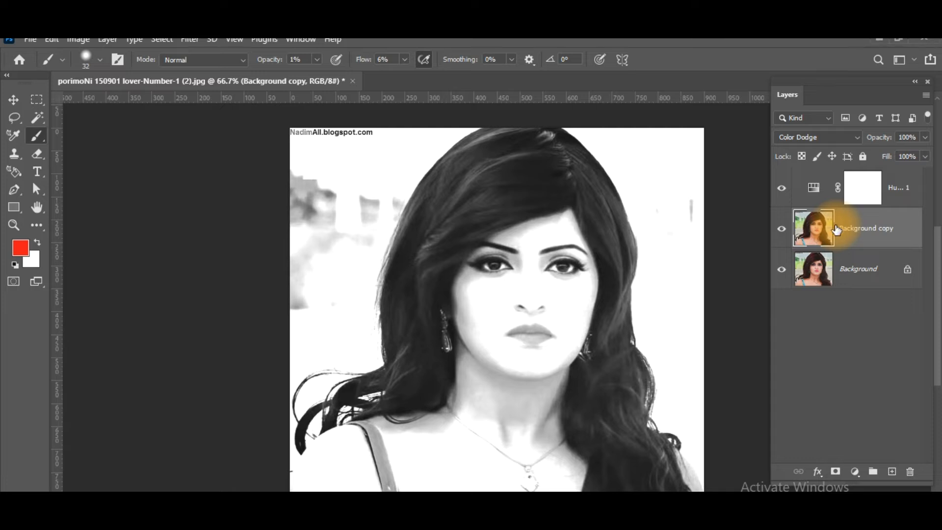
key("ctrl+i")
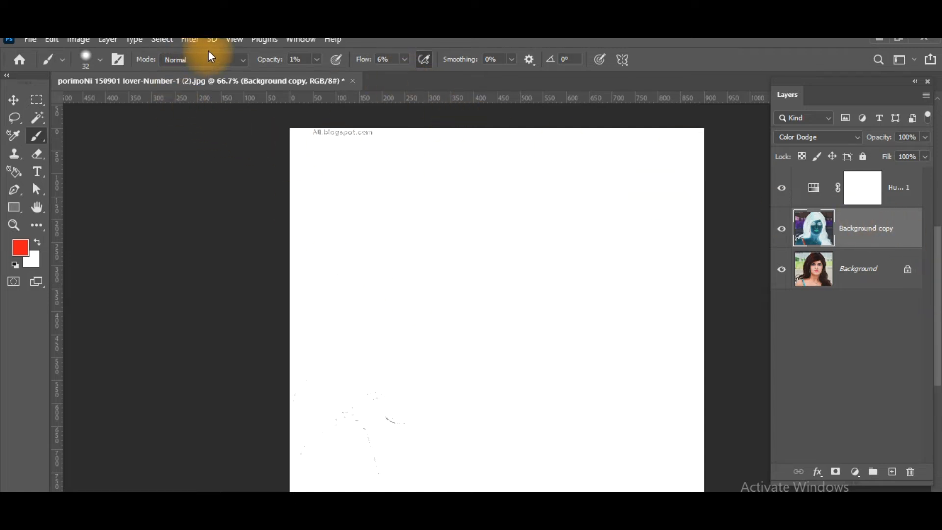
Start a Gaussian Blur on the inverted Background copy layer and preview radii from 5.0 to 9.4 pixels
left_click(182, 41)
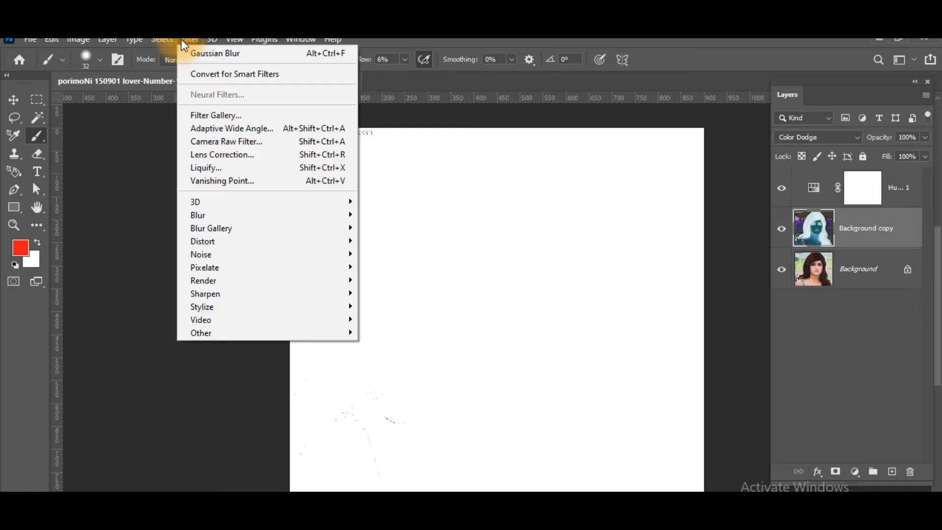
mouse_move(205, 219)
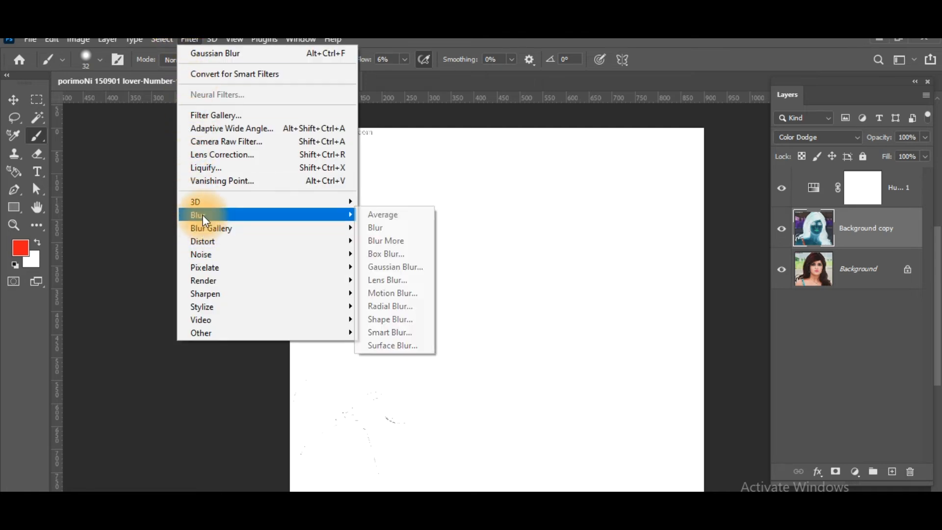
left_click(387, 267)
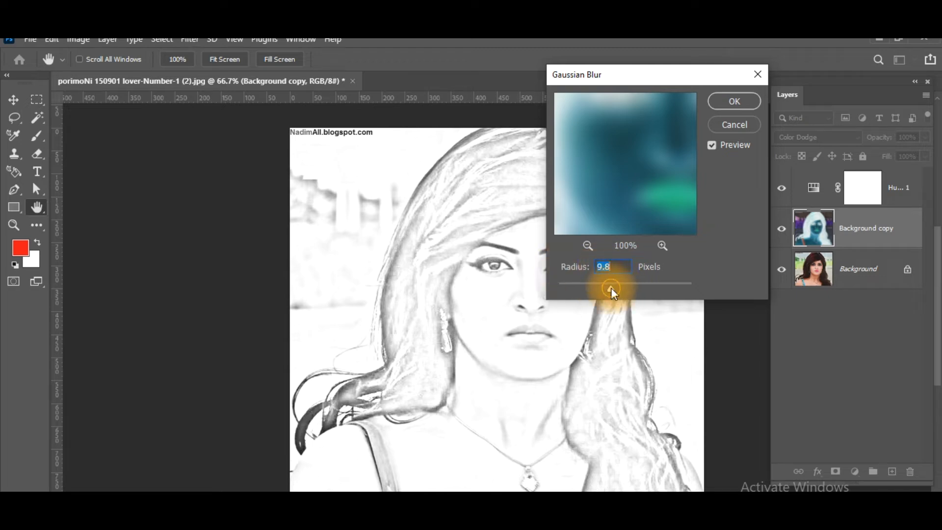
mouse_move(601, 292)
left_mouse_down()
mouse_move(582, 293)
mouse_move(595, 284)
left_mouse_up()
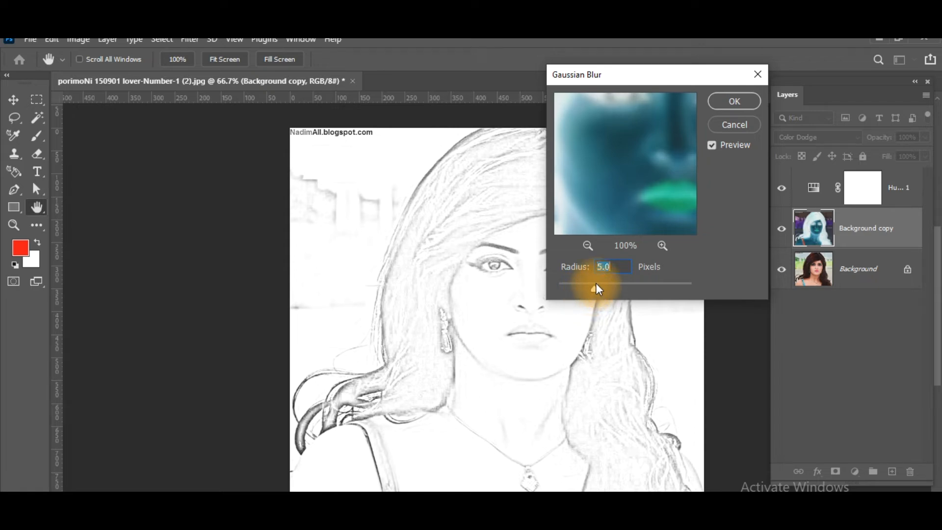
left_click_drag(703, 76, 766, 55)
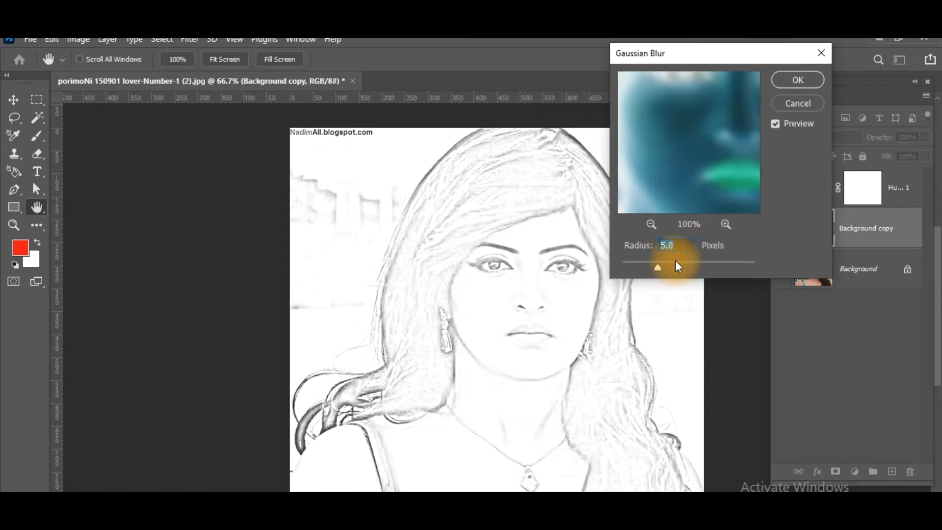
left_click_drag(661, 268, 667, 266)
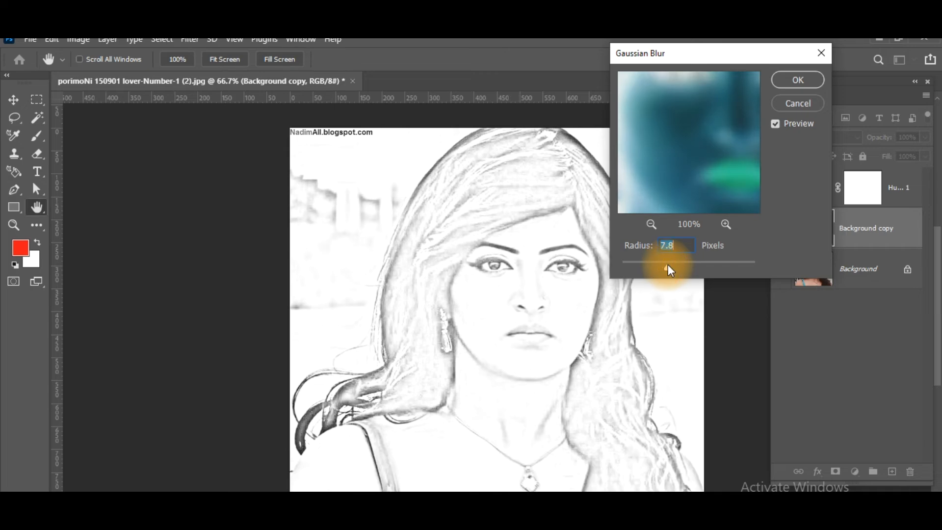
left_click_drag(672, 263, 672, 262)
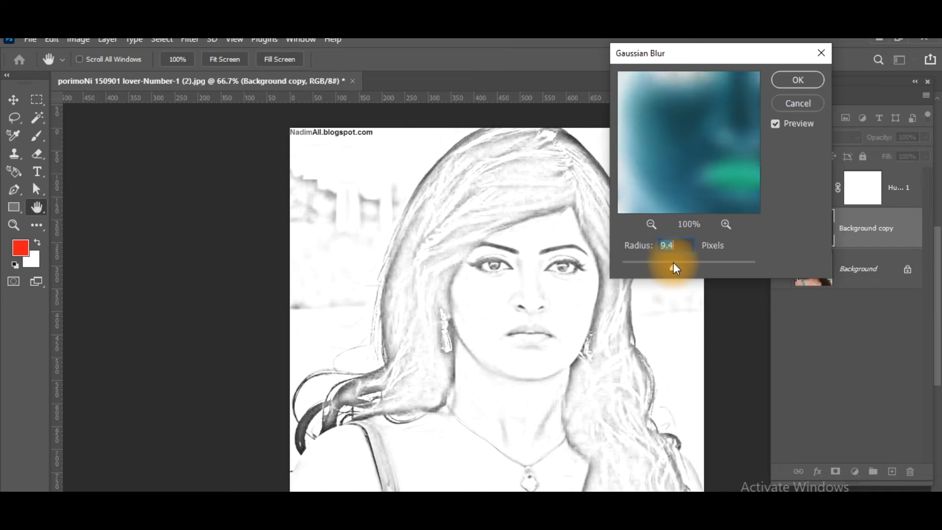
Set the Gaussian Blur radius to 10.2 pixels and apply the blur to Background copy
double_click(669, 245)
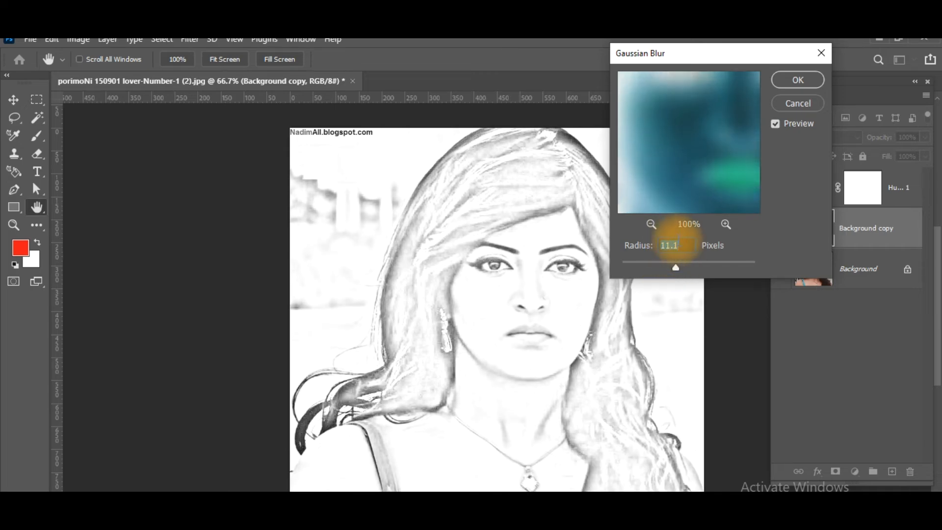
key("BackSpace")
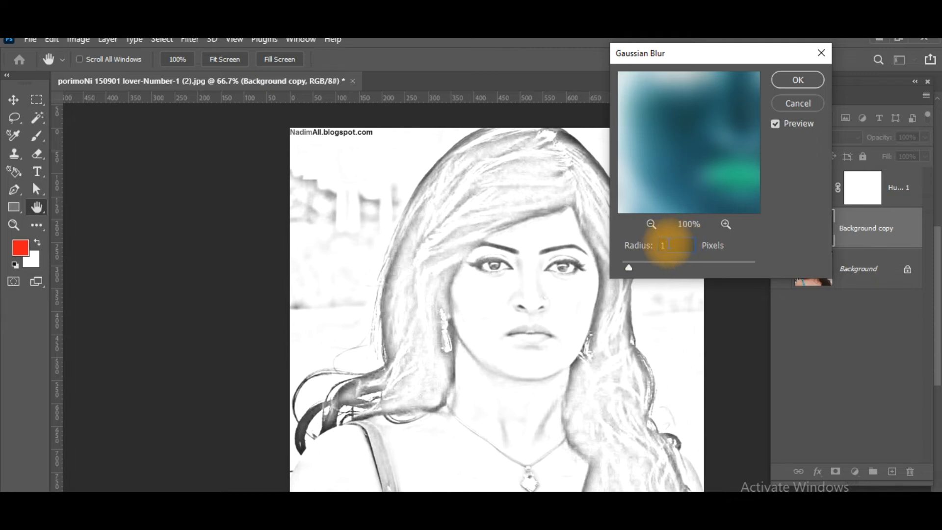
type("10")
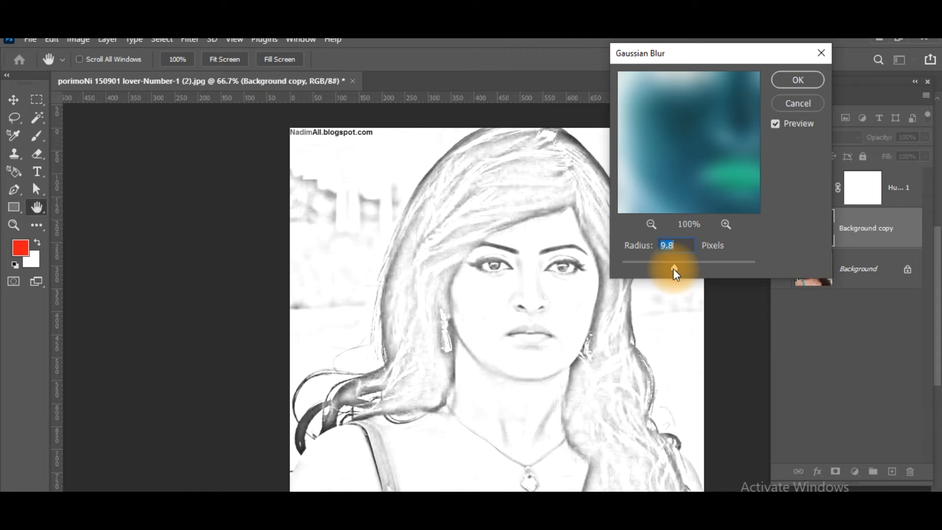
type("10")
left_click_drag(673, 269, 675, 269)
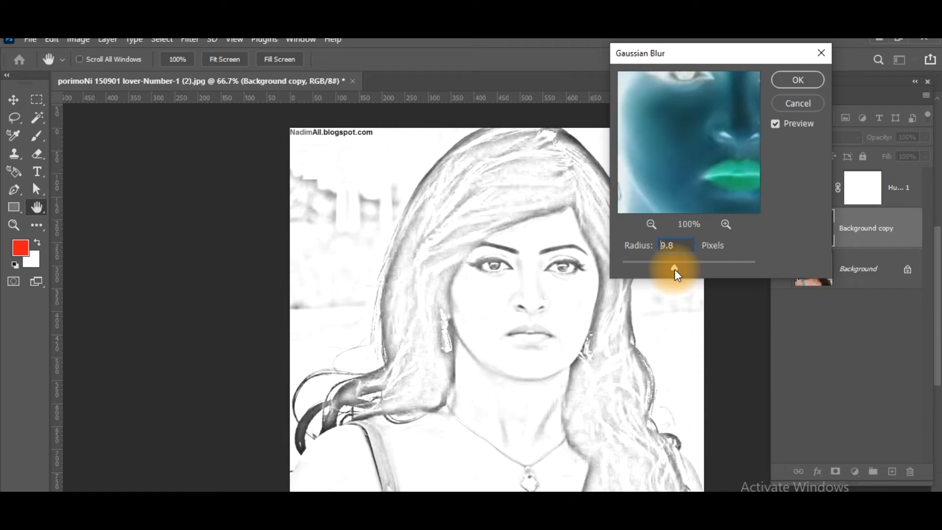
double_click(676, 245)
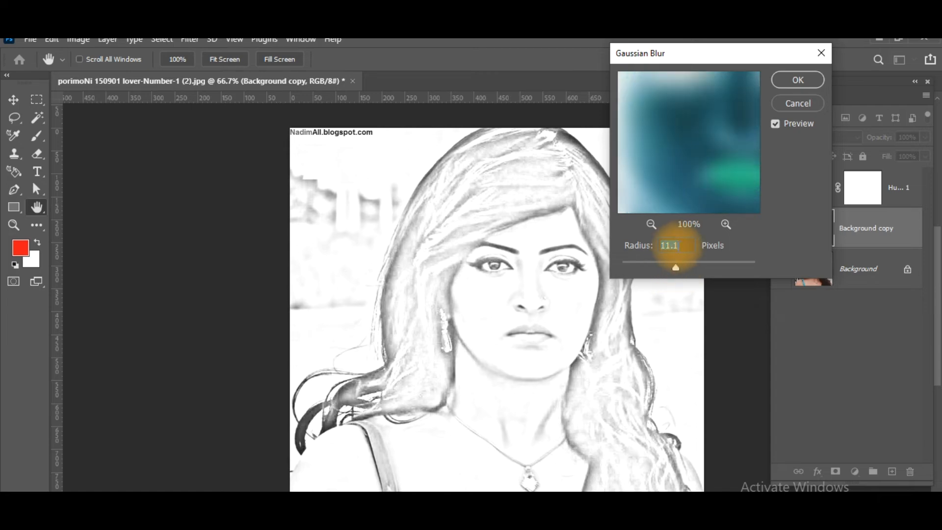
type("10.")
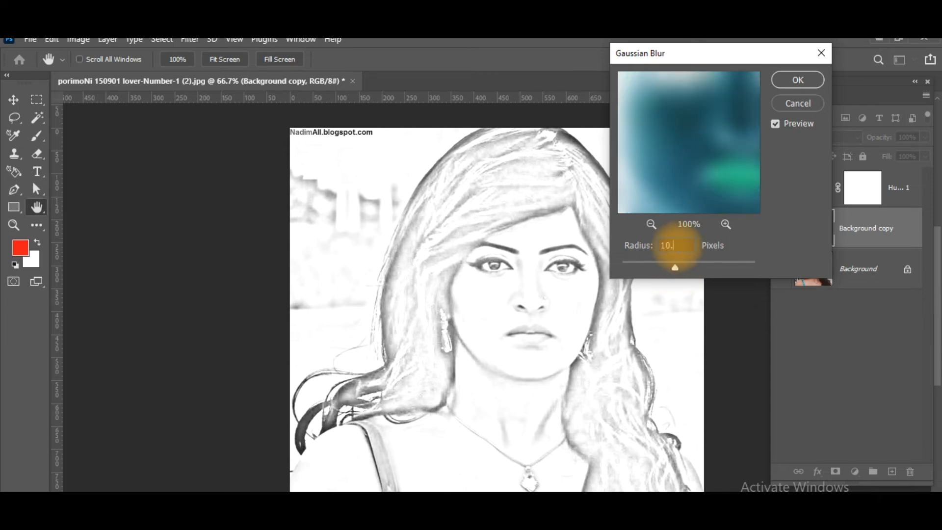
type("2")
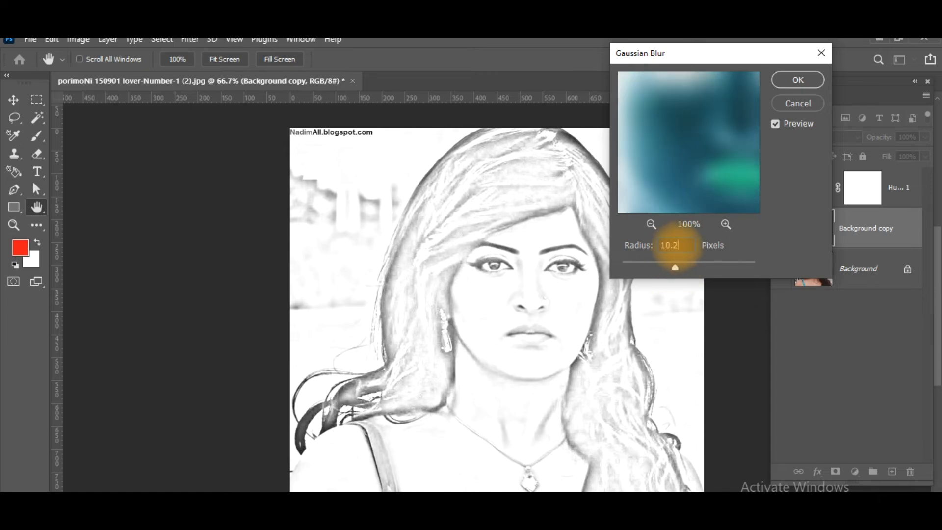
left_click(787, 82)
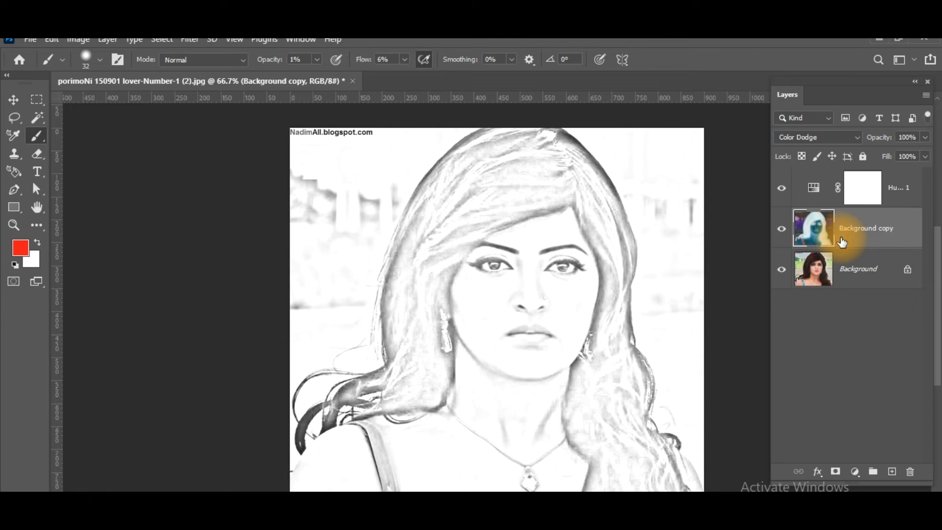
Add a Levels adjustment layer above Background copy with black input at 13 and midtones at 0.67
left_click(855, 471)
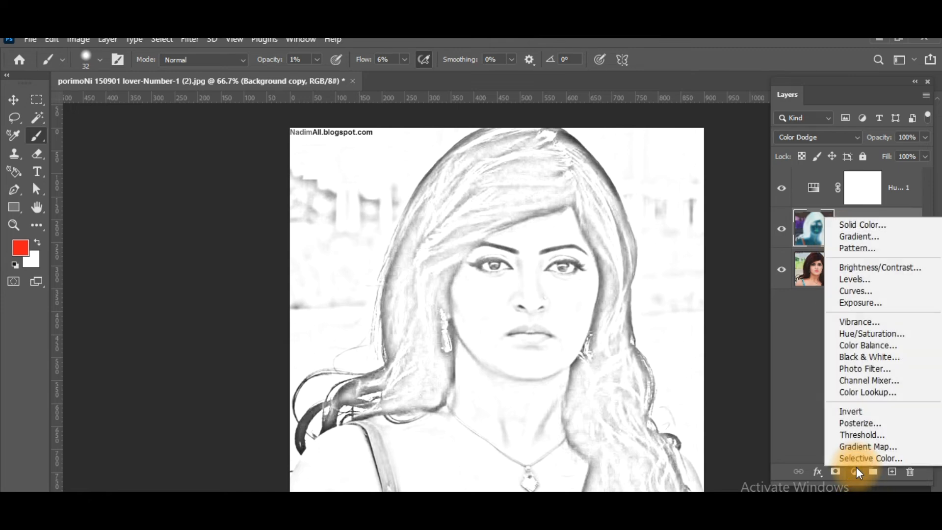
left_click(853, 279)
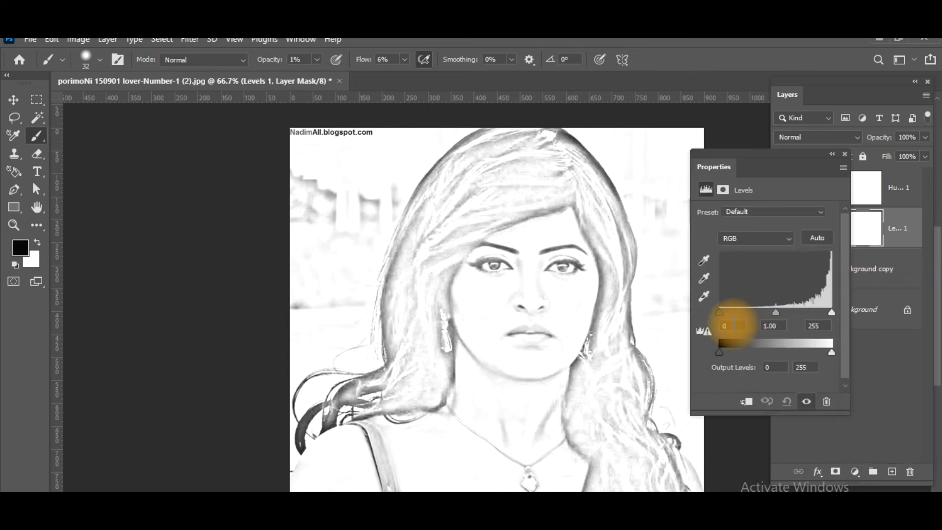
left_click_drag(719, 314, 746, 312)
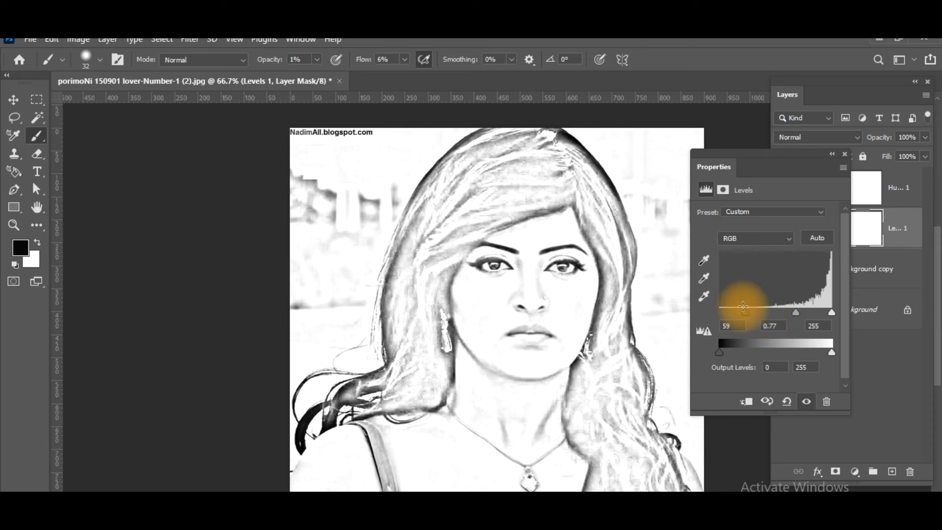
left_click_drag(745, 313, 790, 310)
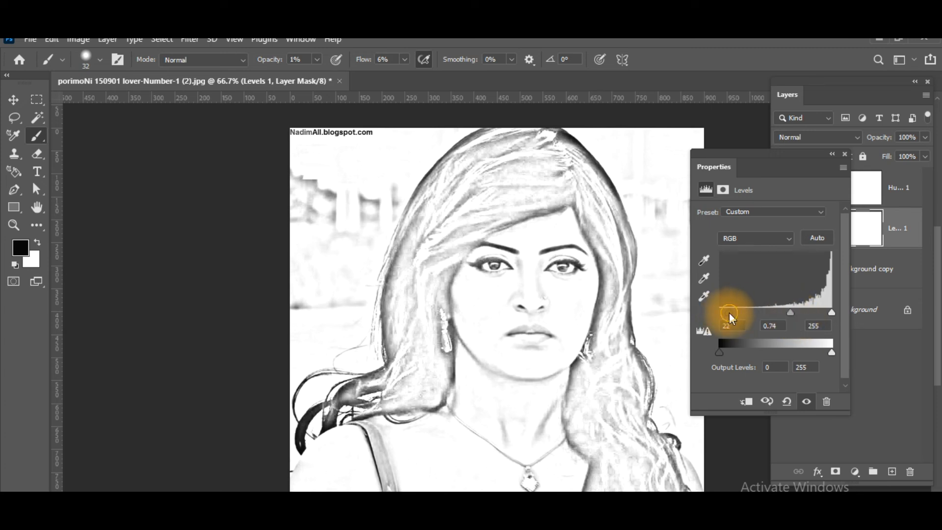
left_click_drag(724, 312, 725, 314)
left_click_drag(792, 311, 793, 313)
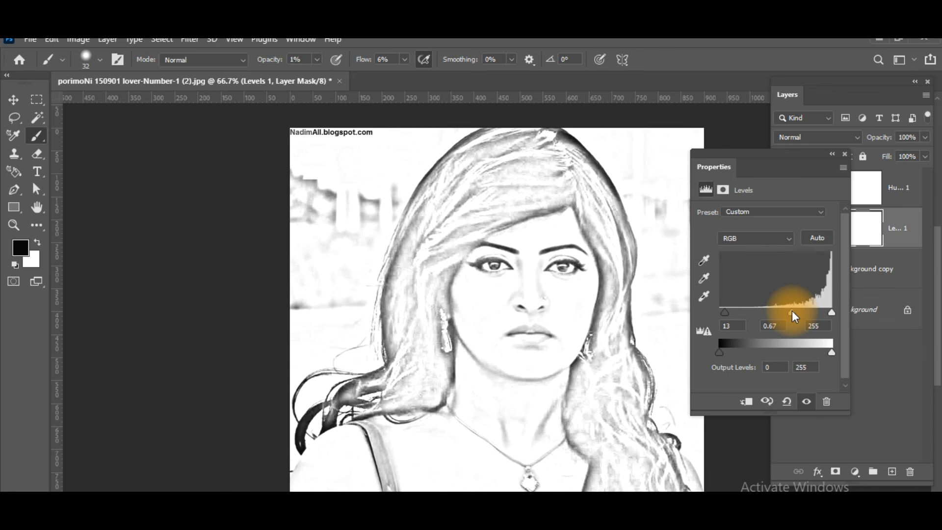
left_click(845, 157)
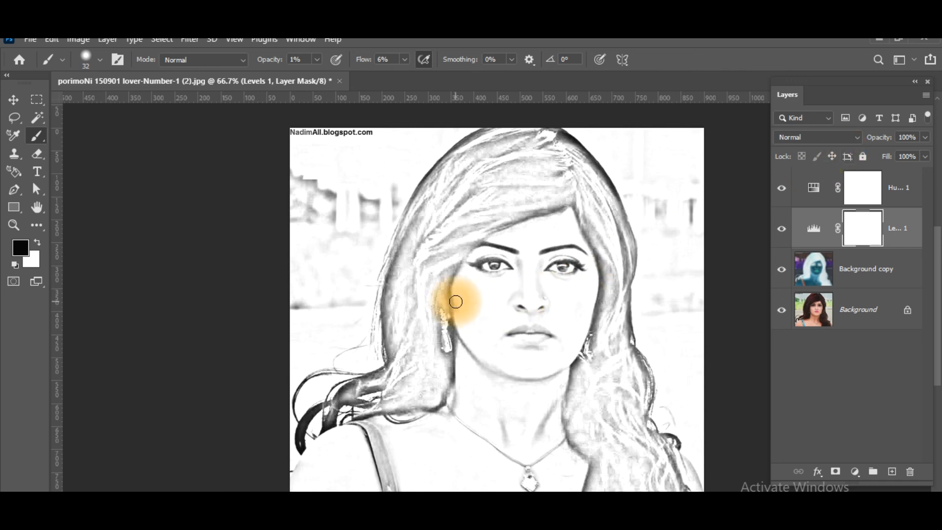